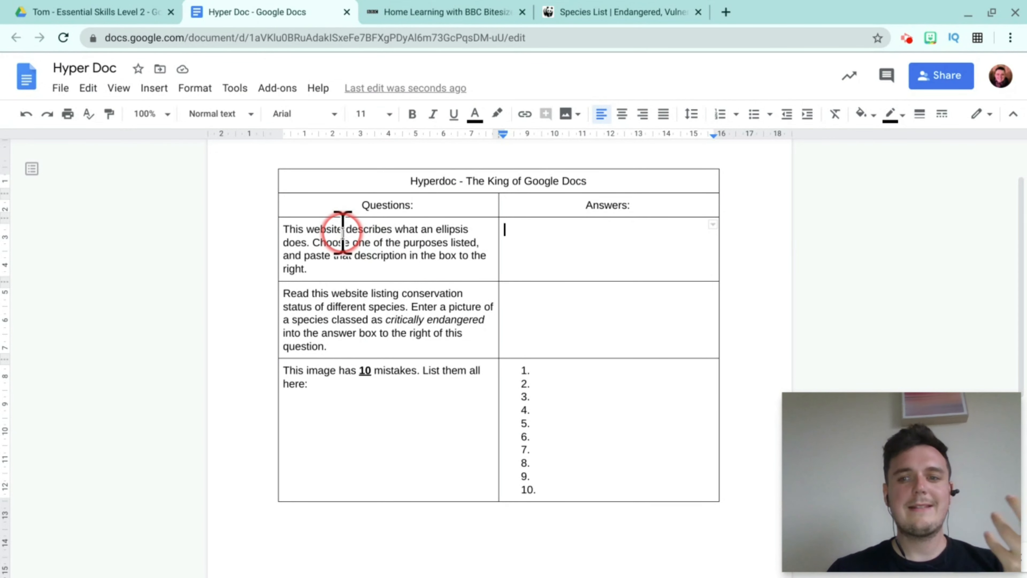
- Copy the web address of the BBC Bitesize ellipsis article and return to the Hyper Doc document
click(522, 13)
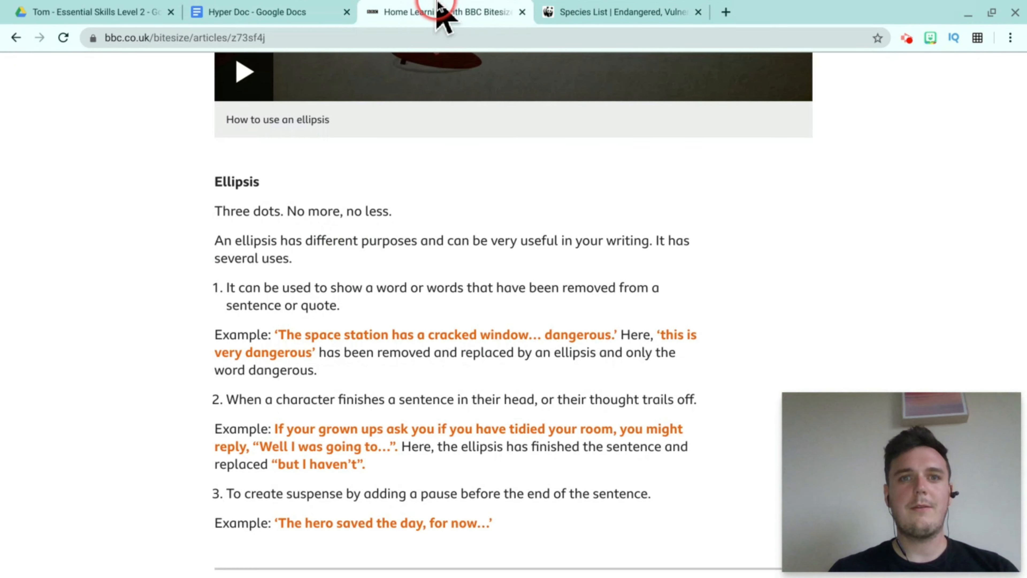
click(315, 39)
key(ctrl+c)
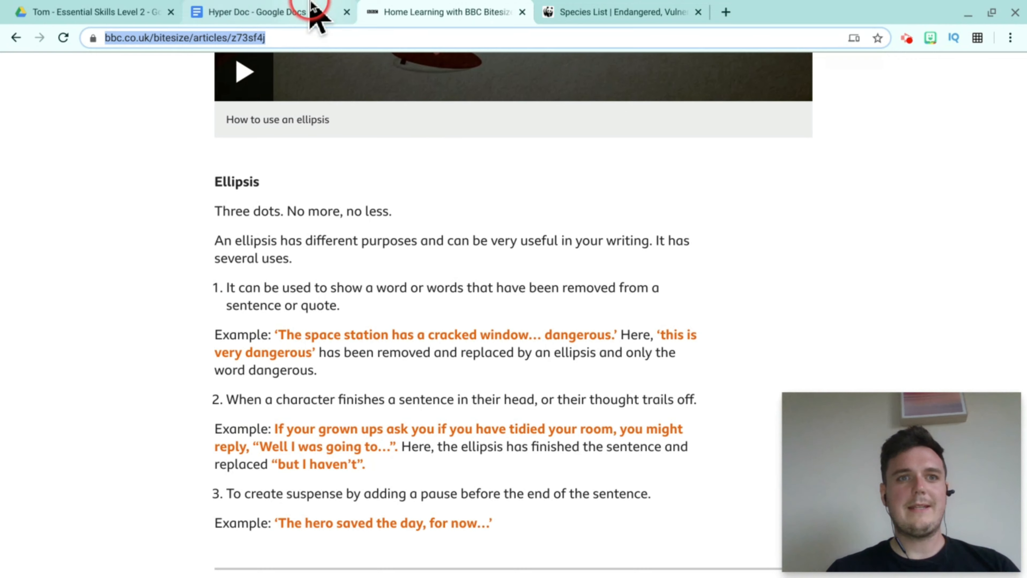
click(288, 10)
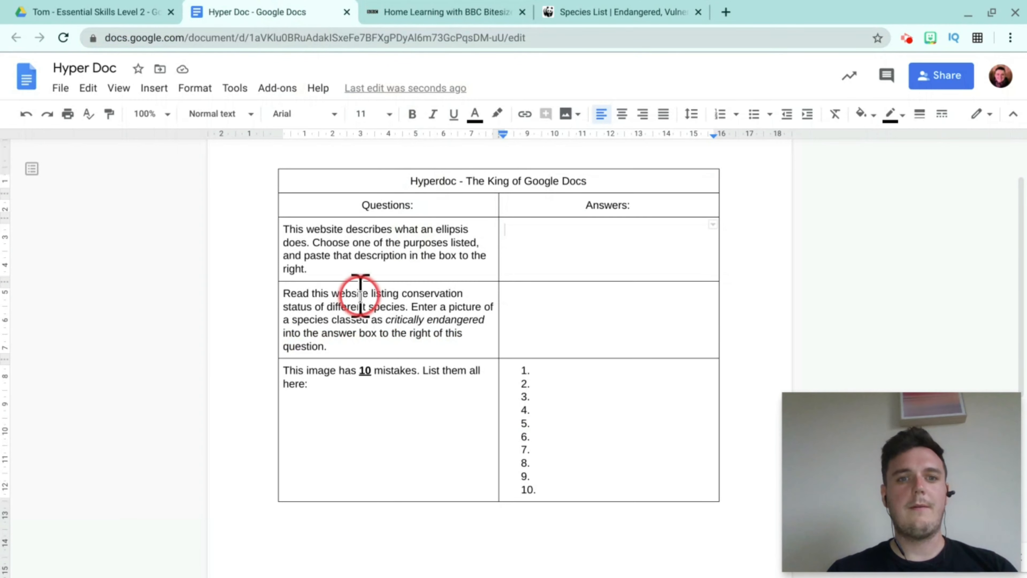
- Try pasting the copied BBC address on a new line below the ellipsis question, and undo it
click(336, 270)
key(Return)
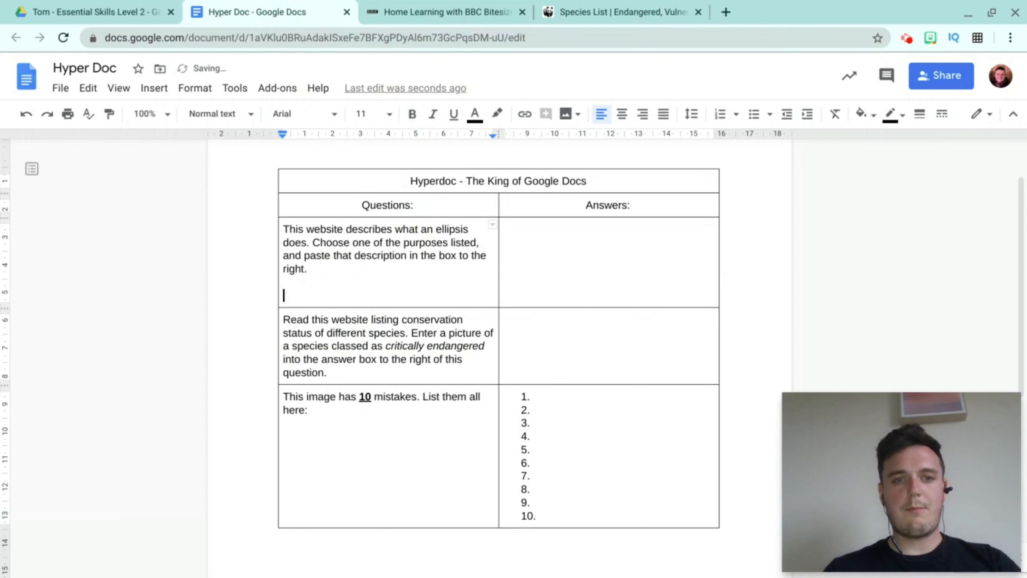
key(ctrl+v)
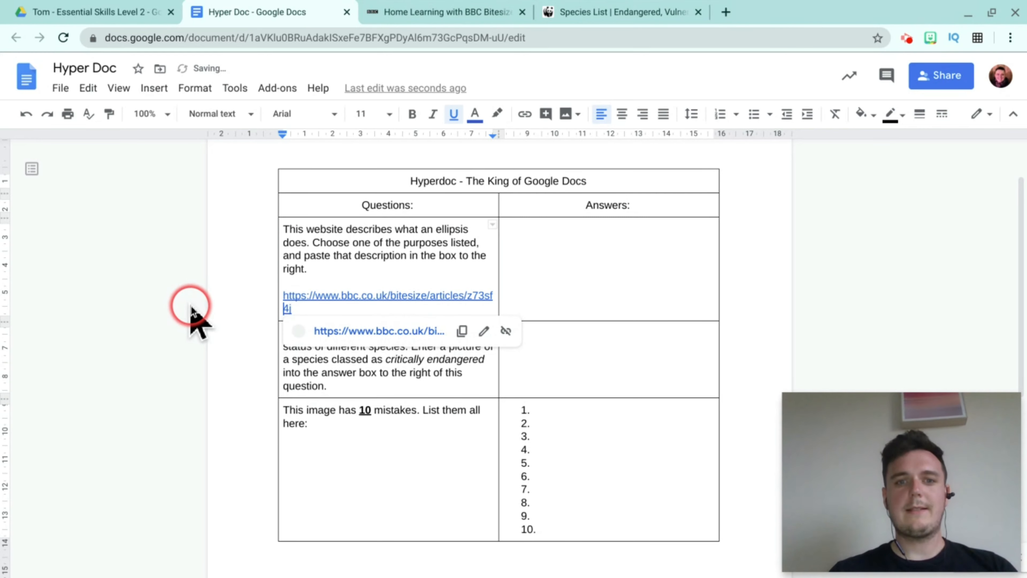
click(783, 277)
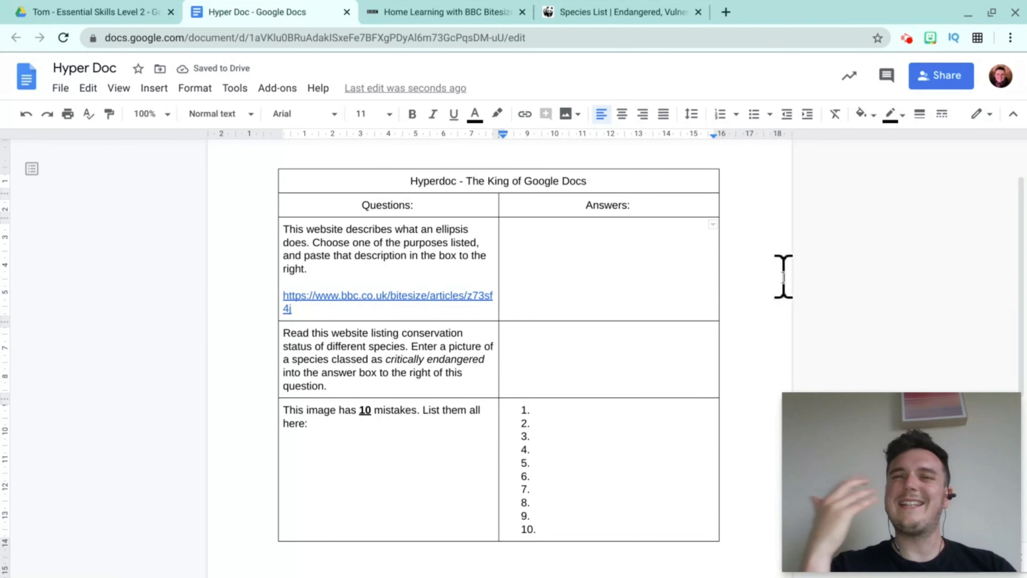
key(ctrl+z)
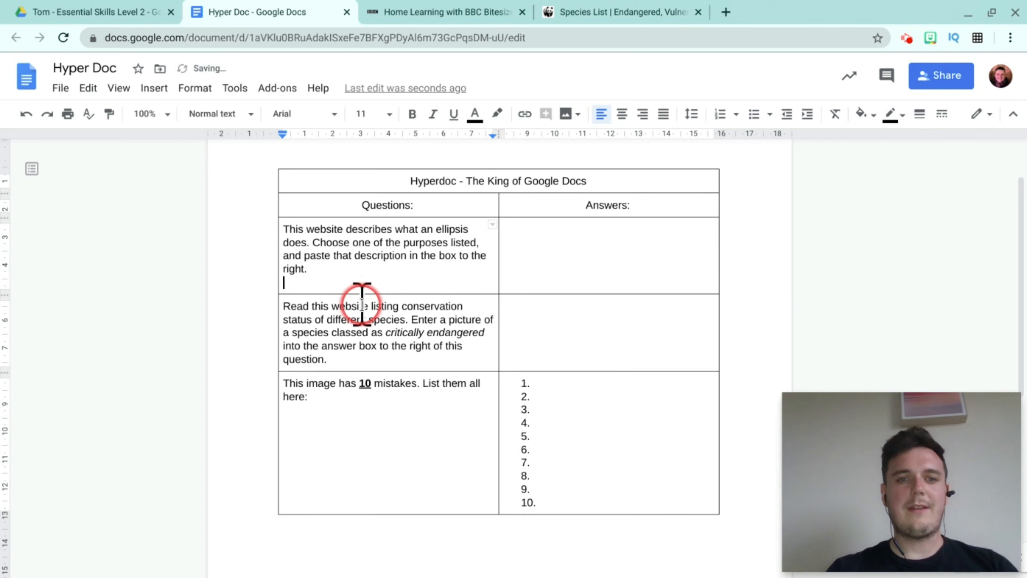
key(ctrl+z)
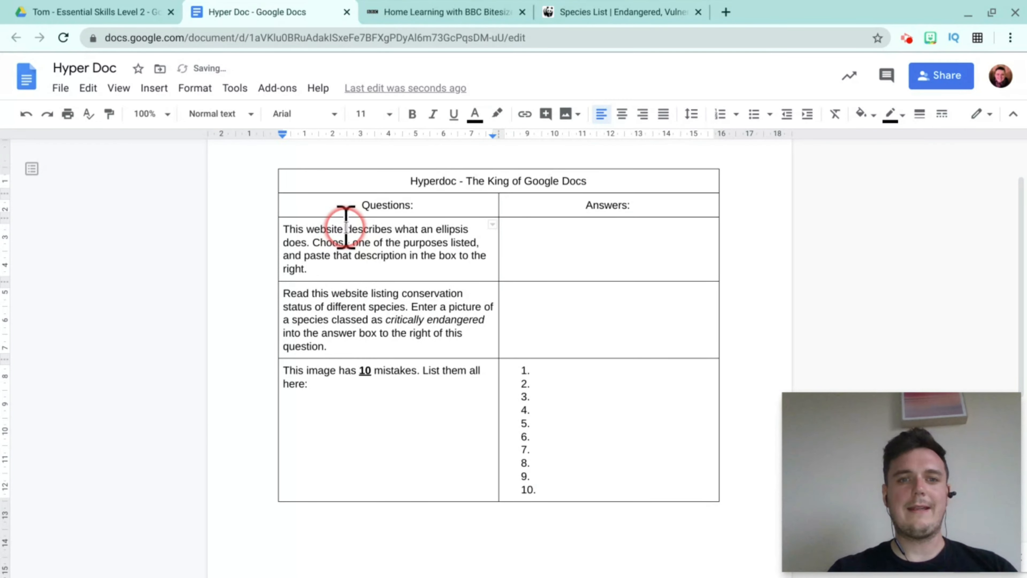
drag(346, 229, 338, 228)
click(340, 230)
click(336, 292)
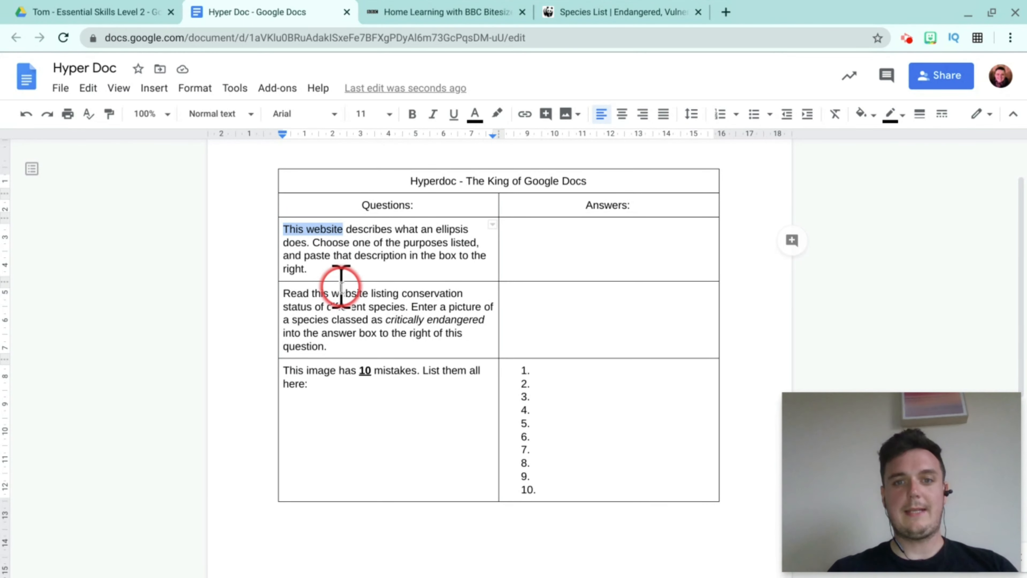
right_click(331, 229)
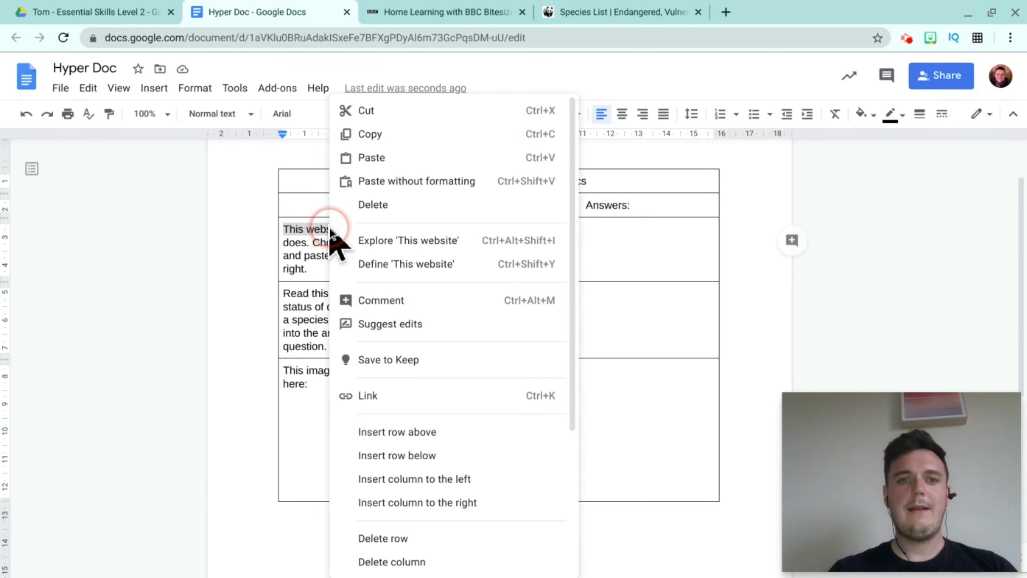
click(418, 400)
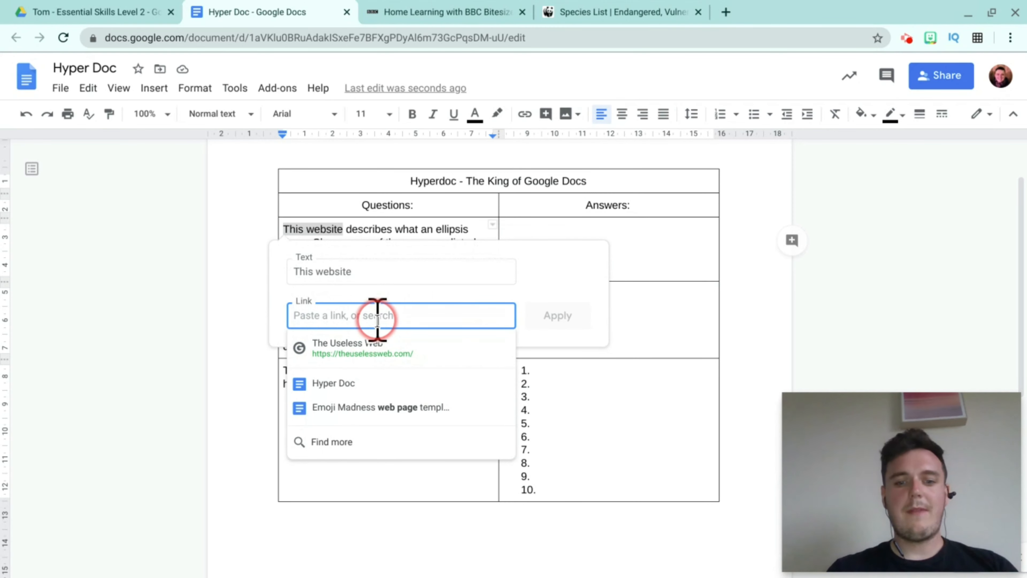
key(ctrl+v)
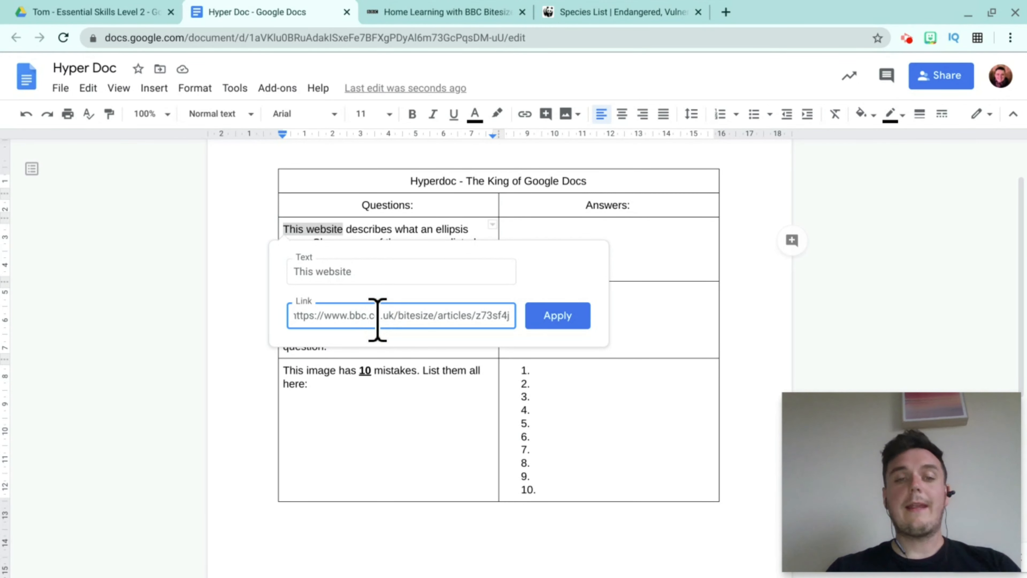
click(564, 322)
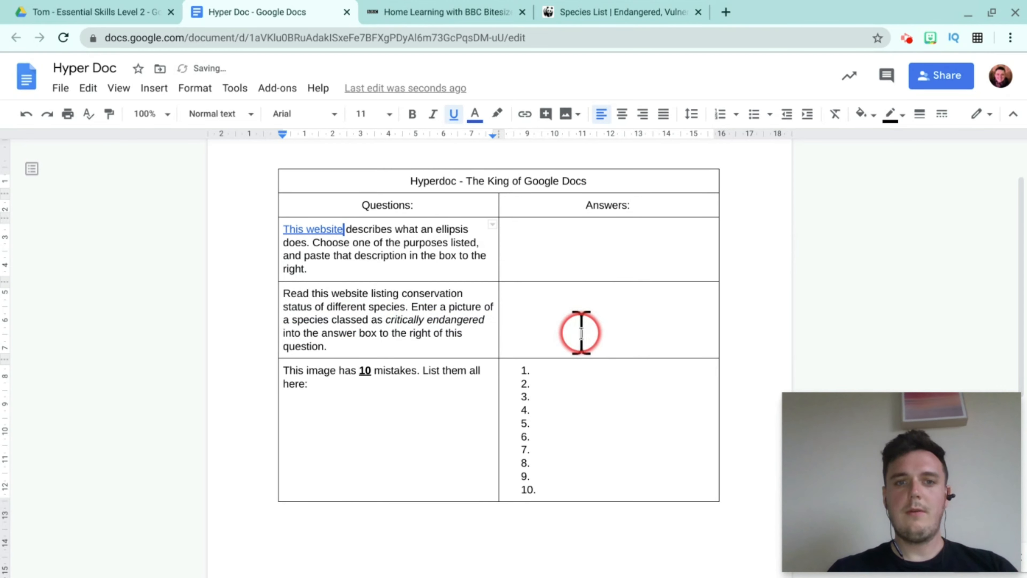
- Test the "This website" link by opening its page, and return to the Hyper Doc document
click(328, 237)
click(328, 229)
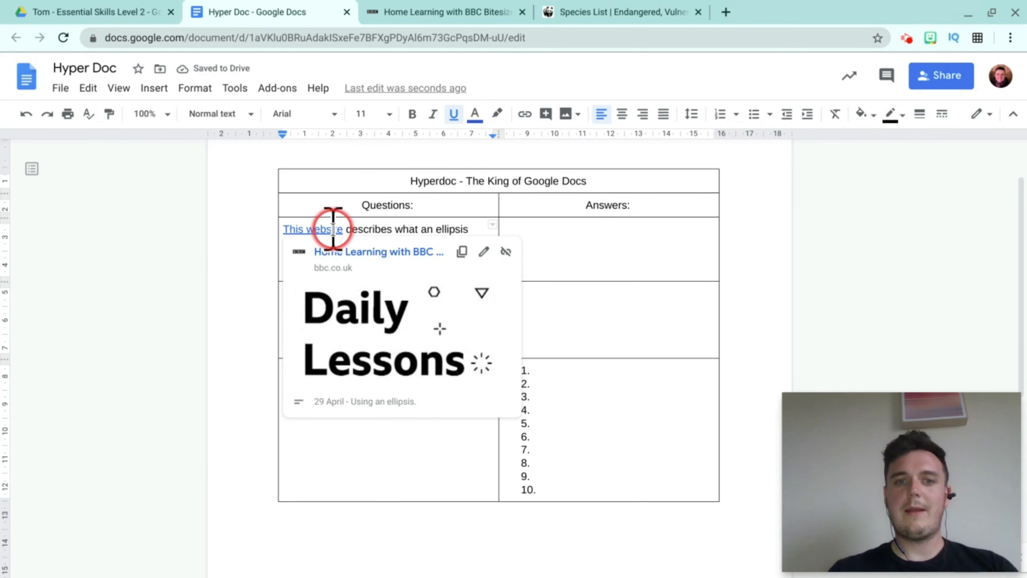
click(366, 341)
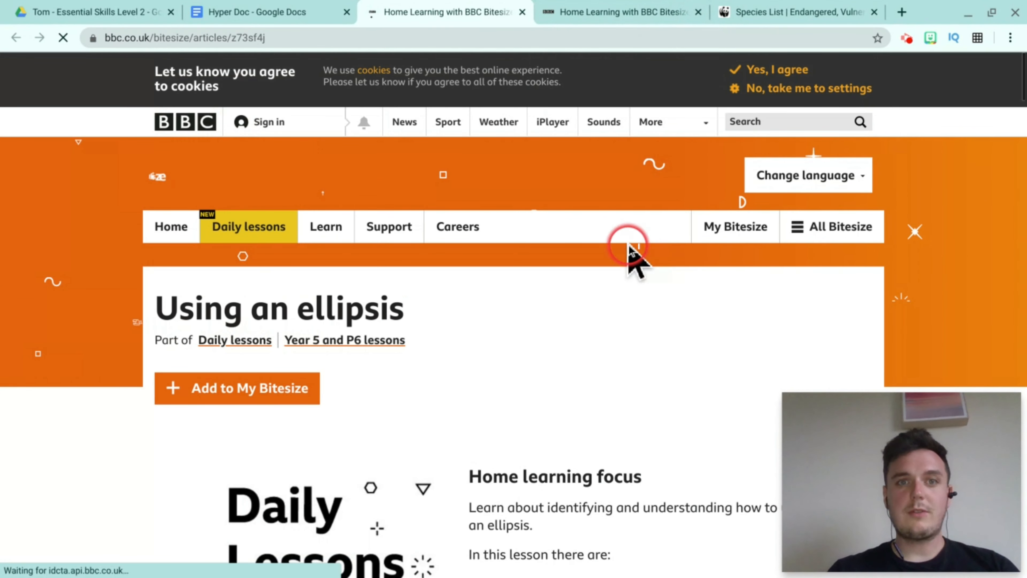
click(522, 12)
click(275, 11)
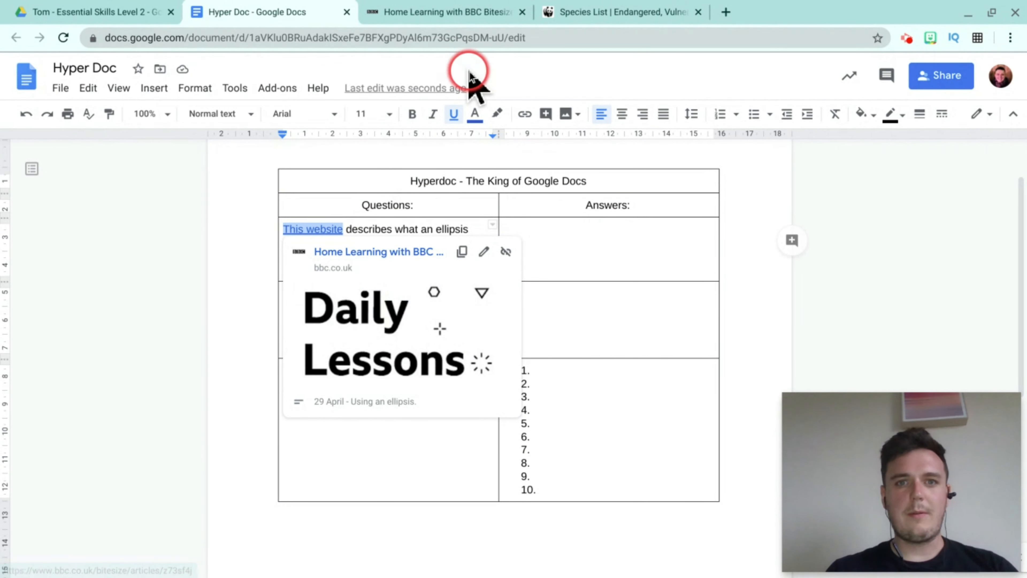
- Colour the "This website" link in the ellipsis question black and set its font to Pacifico
click(476, 114)
click(481, 141)
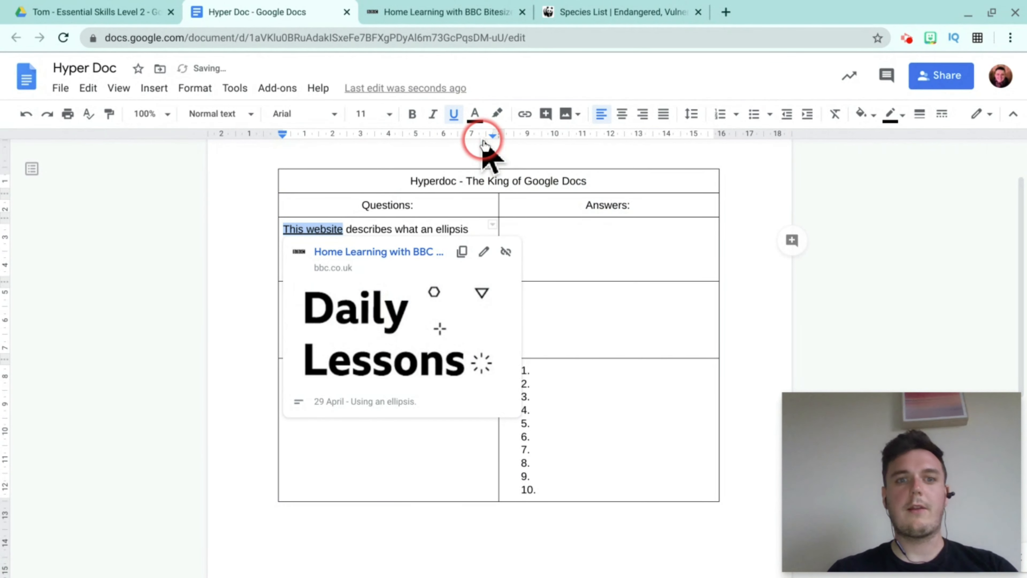
click(335, 115)
click(340, 201)
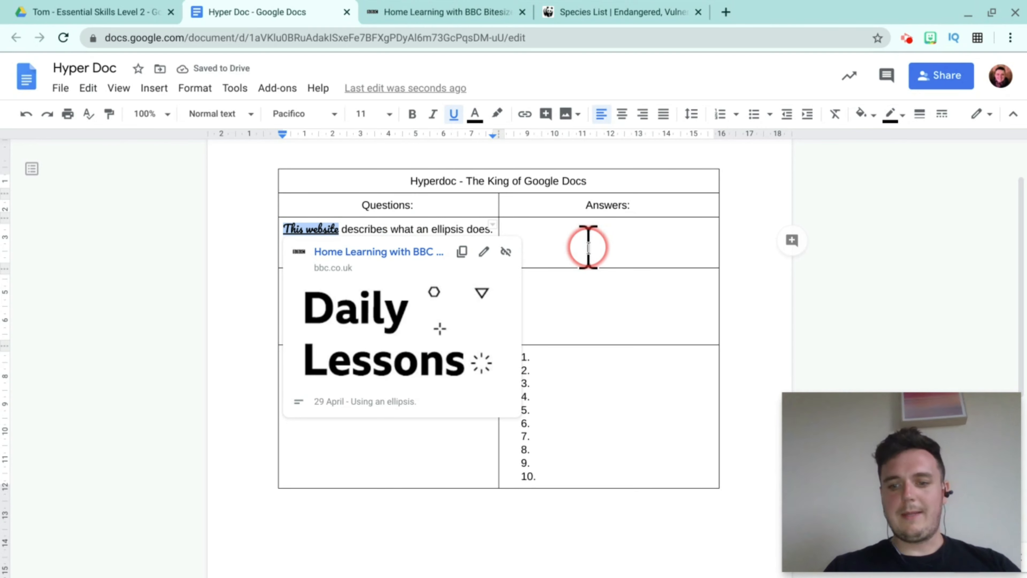
- Increase the font size of the "This website" link in the ellipsis question to 15
key(ctrl+shift+period)
key(ctrl+shift+period)
key(ctrl+shift+period)
key(ctrl+shift+period)
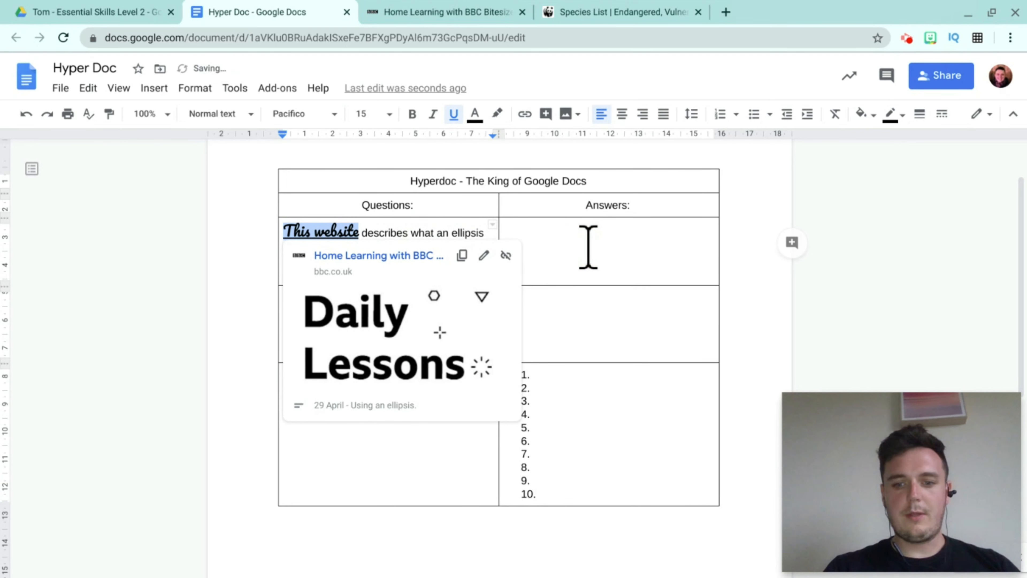
drag(588, 249, 493, 263)
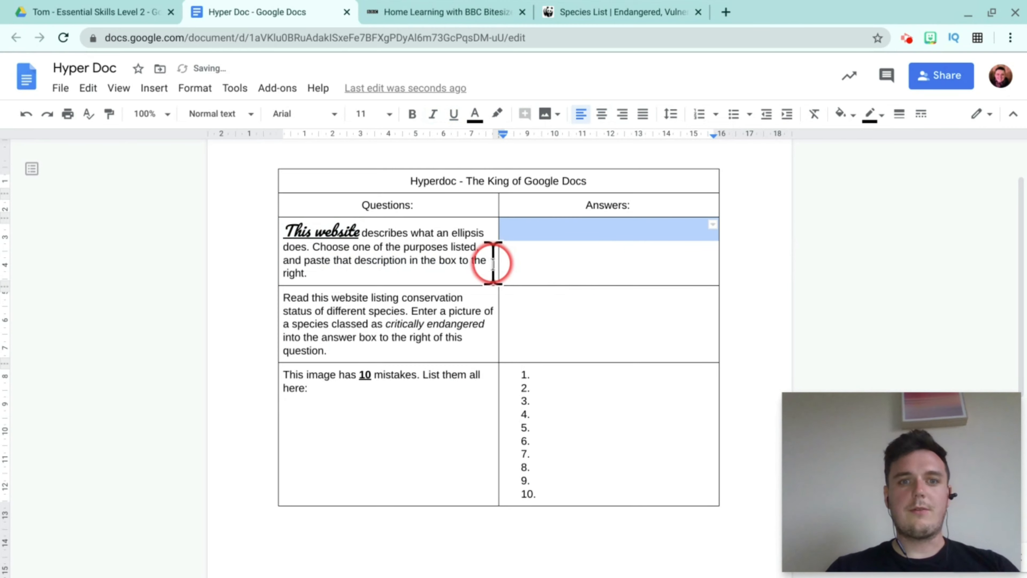
click(361, 233)
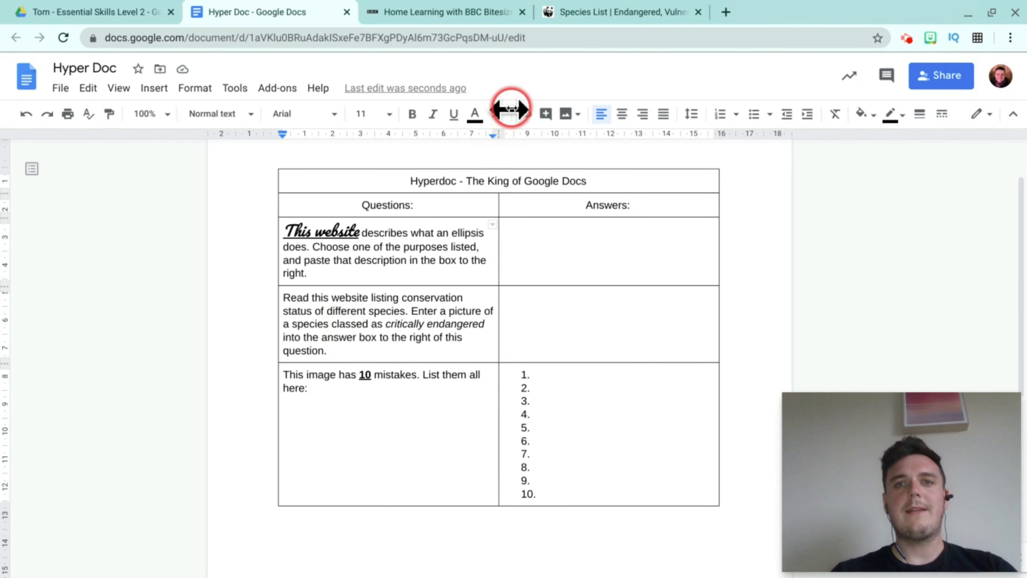
- Copy the web address of the WWF Species Directory page and return to the Hyper Doc document
click(603, 12)
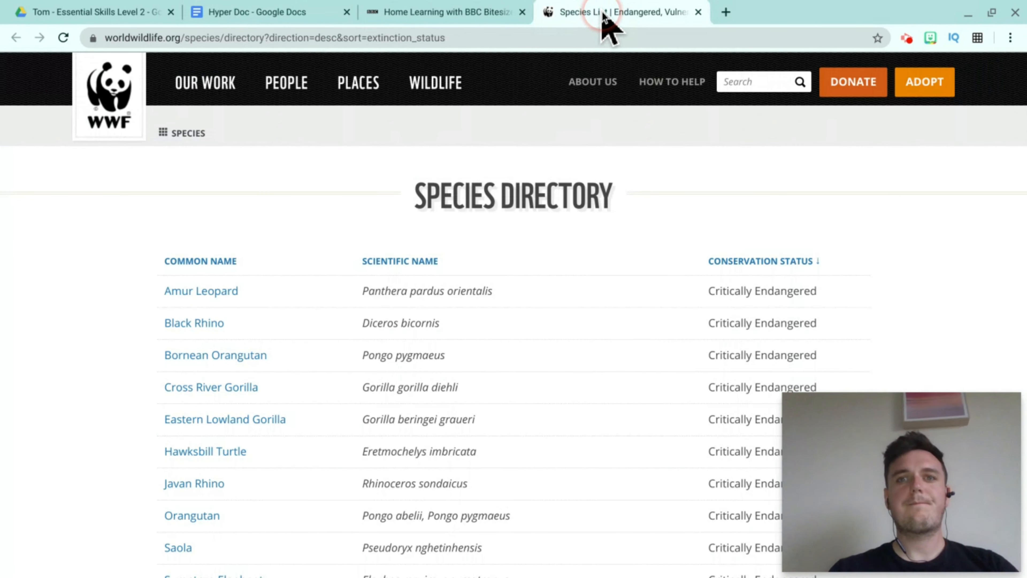
click(292, 40)
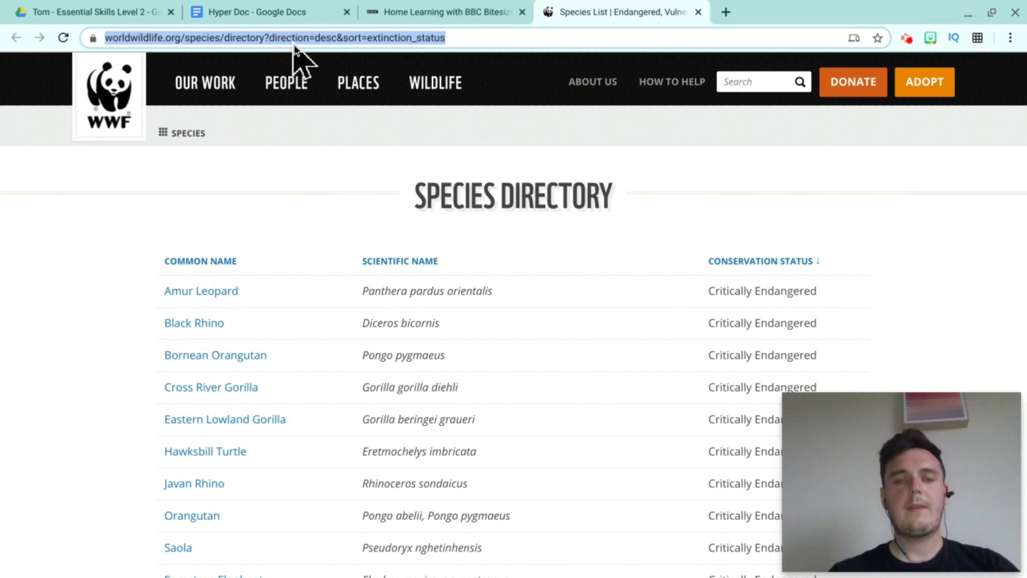
click(336, 9)
- Link the words "this website" in the conservation status question to the copied WWF Species Directory address
click(414, 434)
click(354, 304)
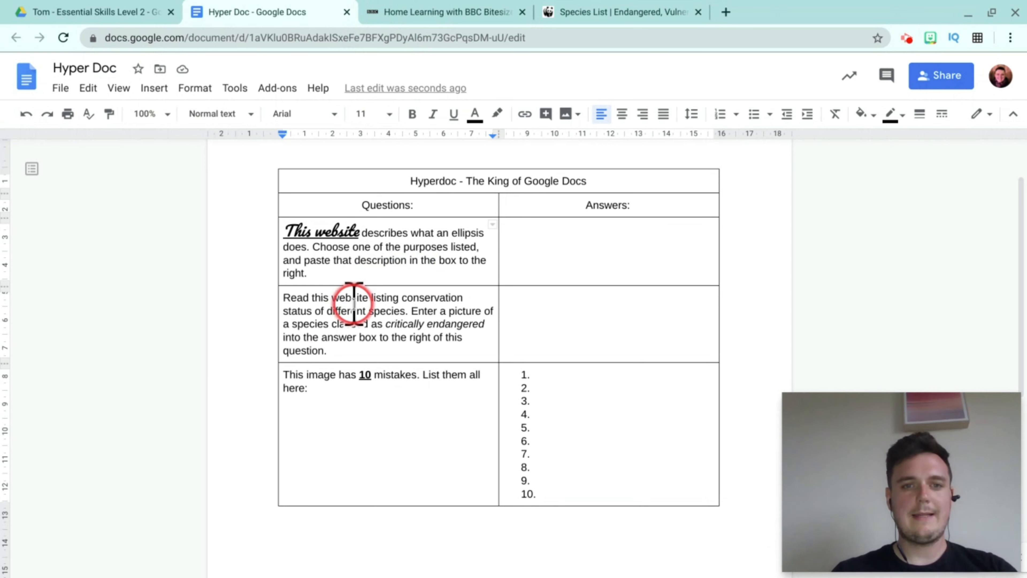
drag(370, 298, 313, 298)
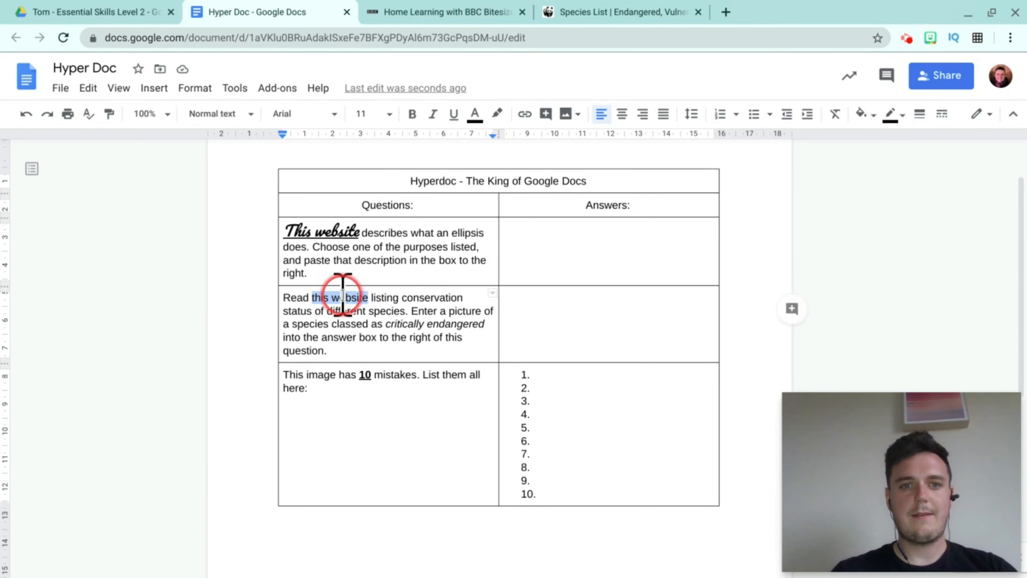
right_click(353, 297)
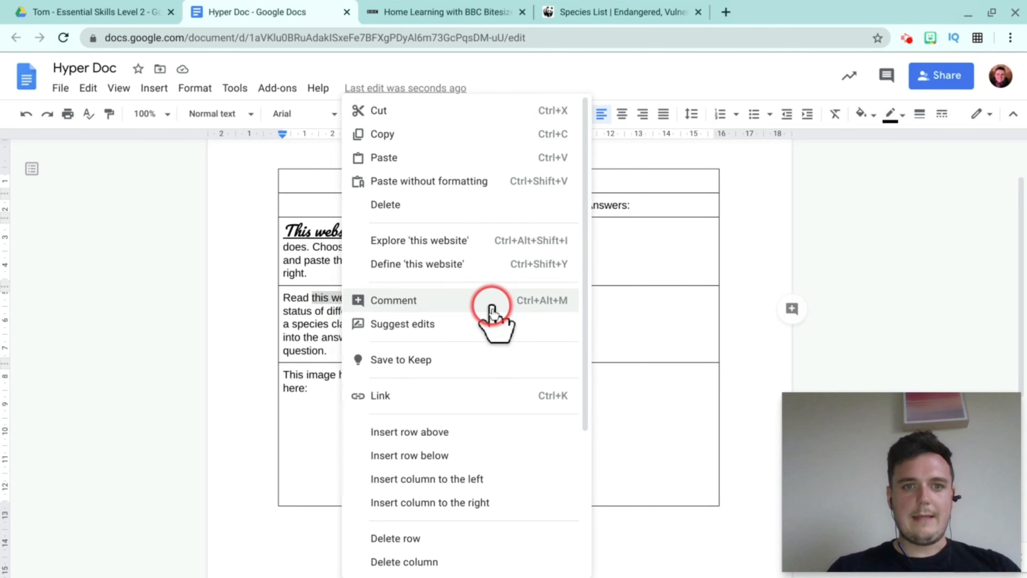
click(473, 408)
key(ctrl+v)
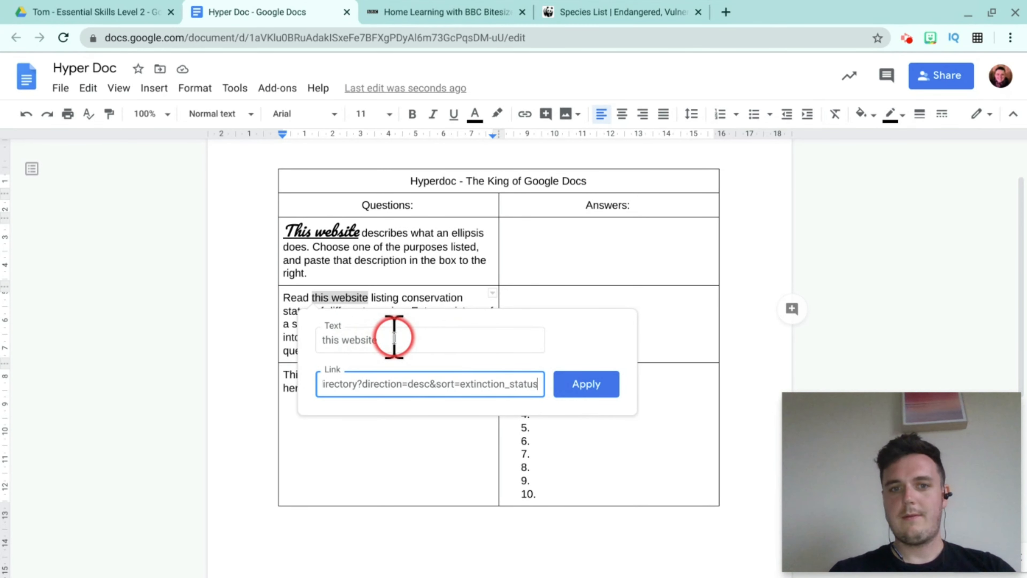
click(592, 389)
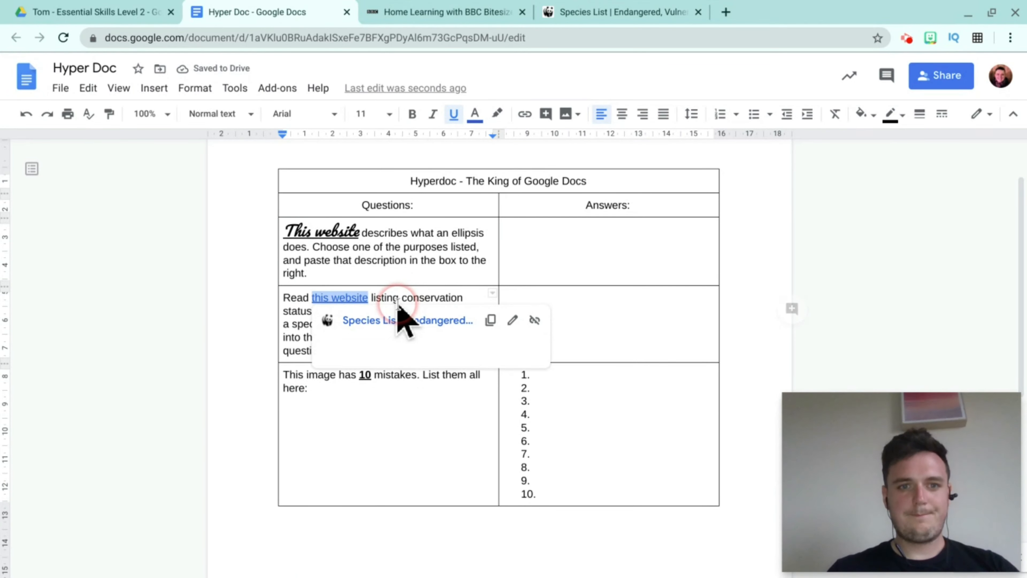
- Format the "this website" link in the conservation status question as bold purple text in the Comfortaa font
click(484, 110)
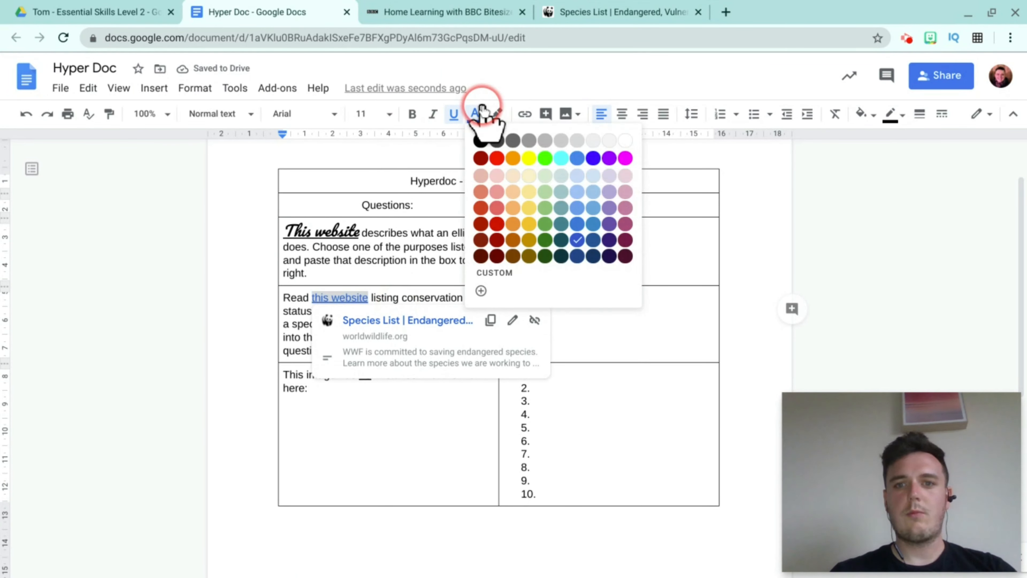
click(609, 157)
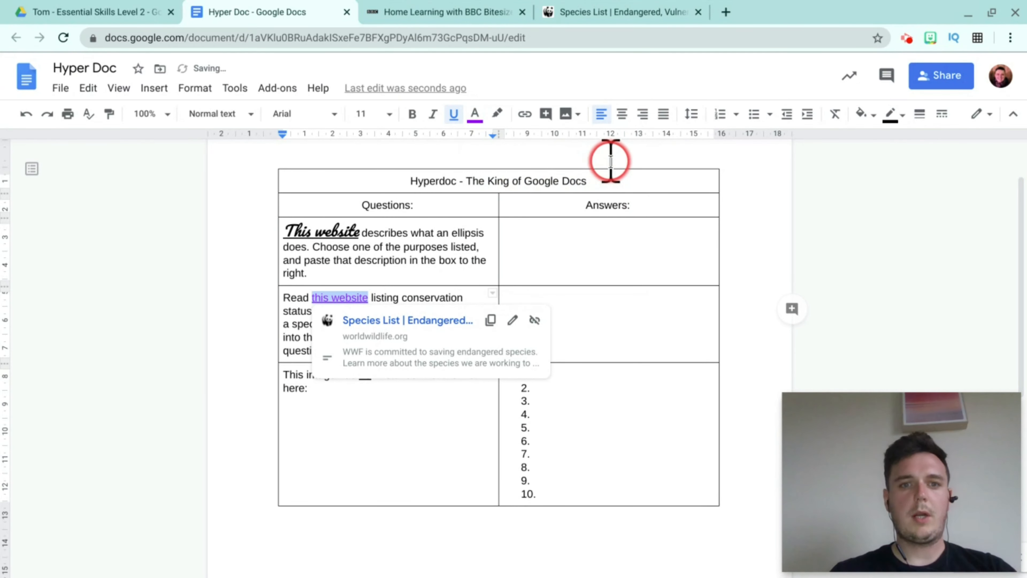
click(413, 116)
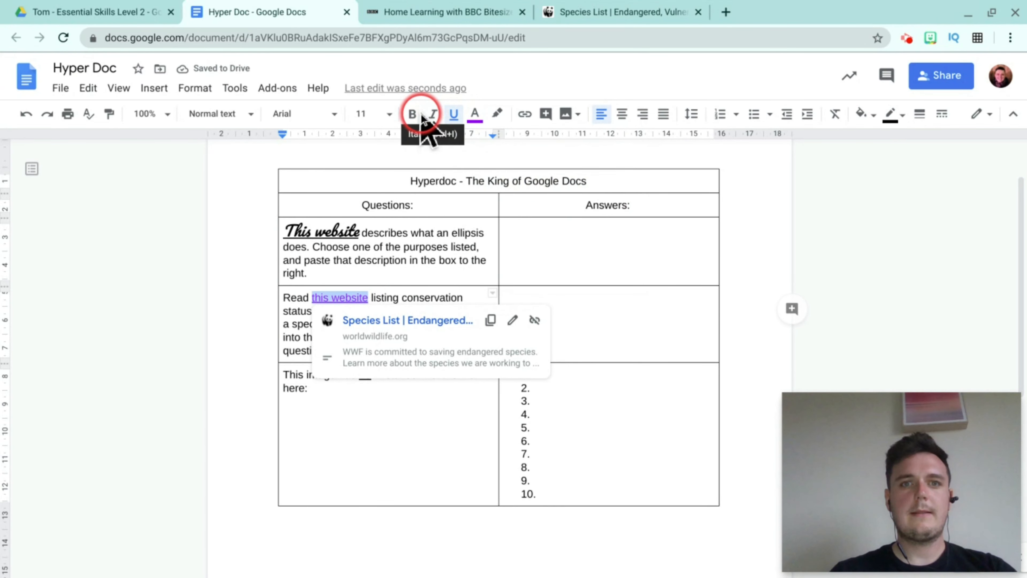
click(334, 114)
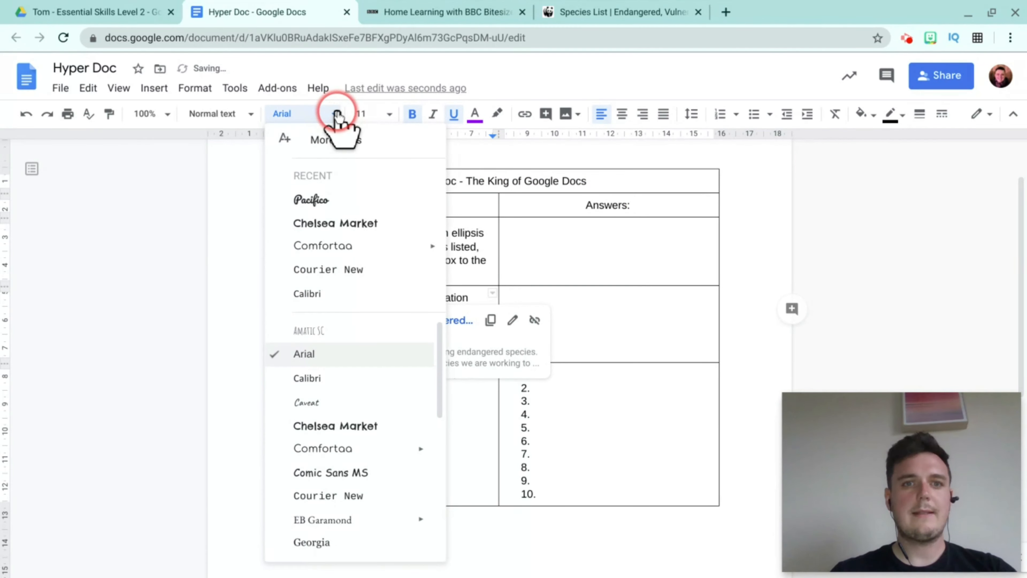
click(366, 246)
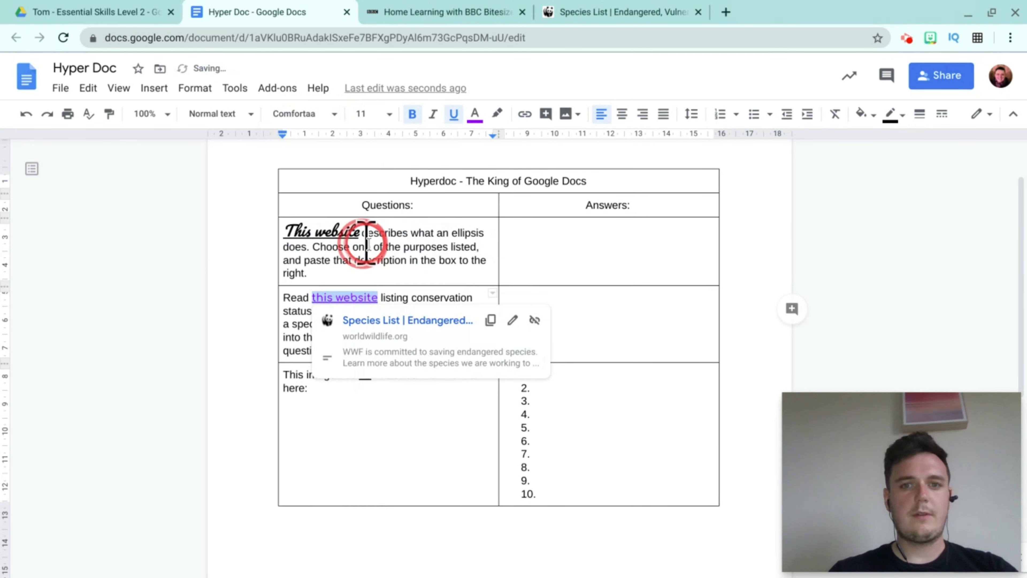
click(599, 266)
click(612, 317)
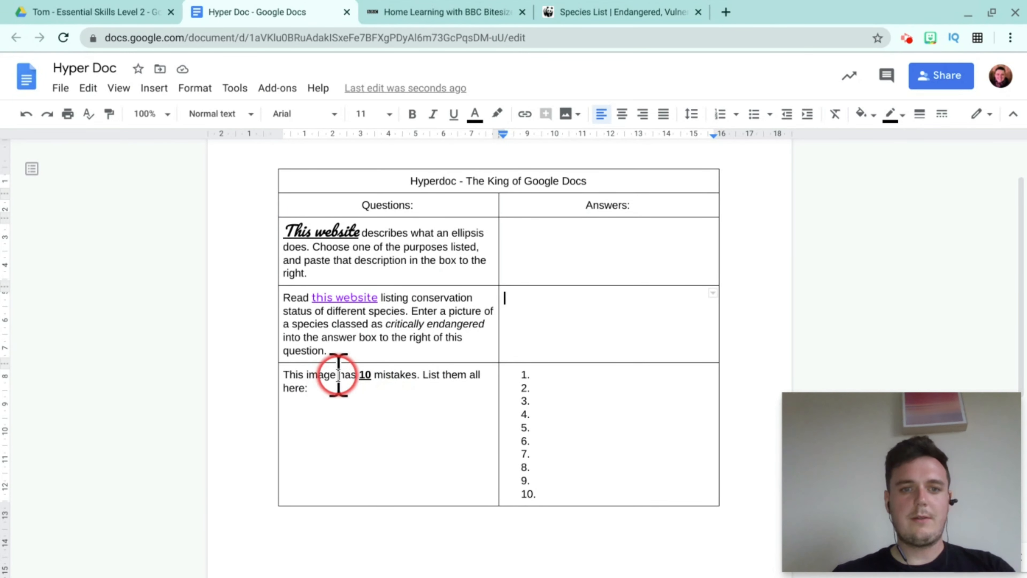
- Select the words "This image" in the mistakes question and copy the shareable link of HyperDoc Image.png from Google Drive
drag(334, 375, 282, 375)
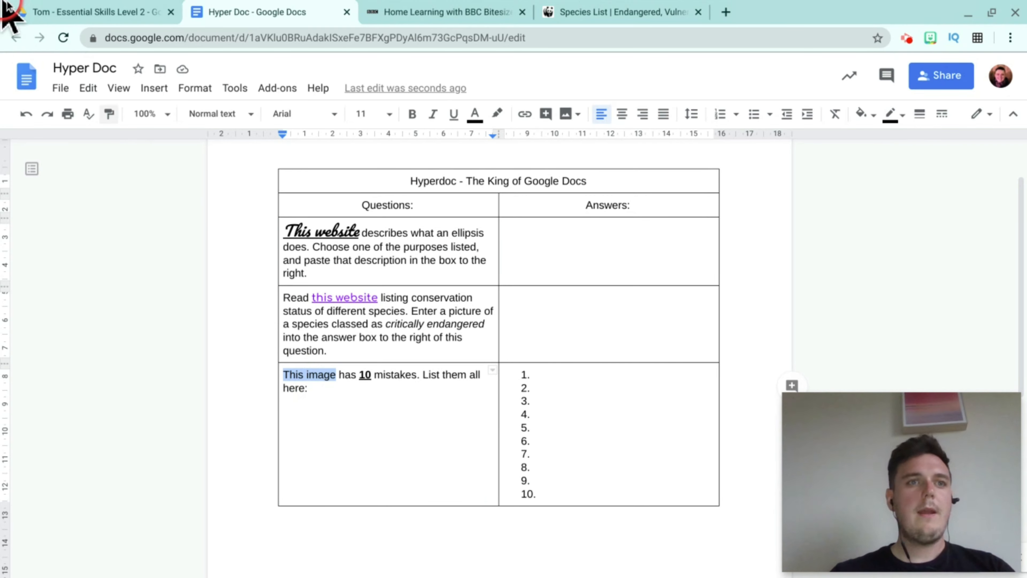
click(80, 12)
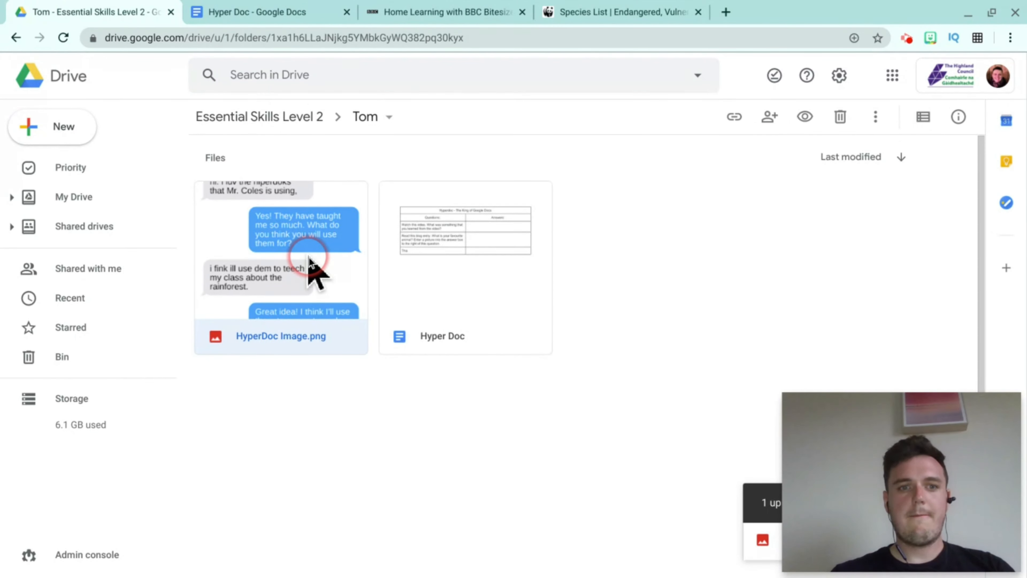
right_click(309, 261)
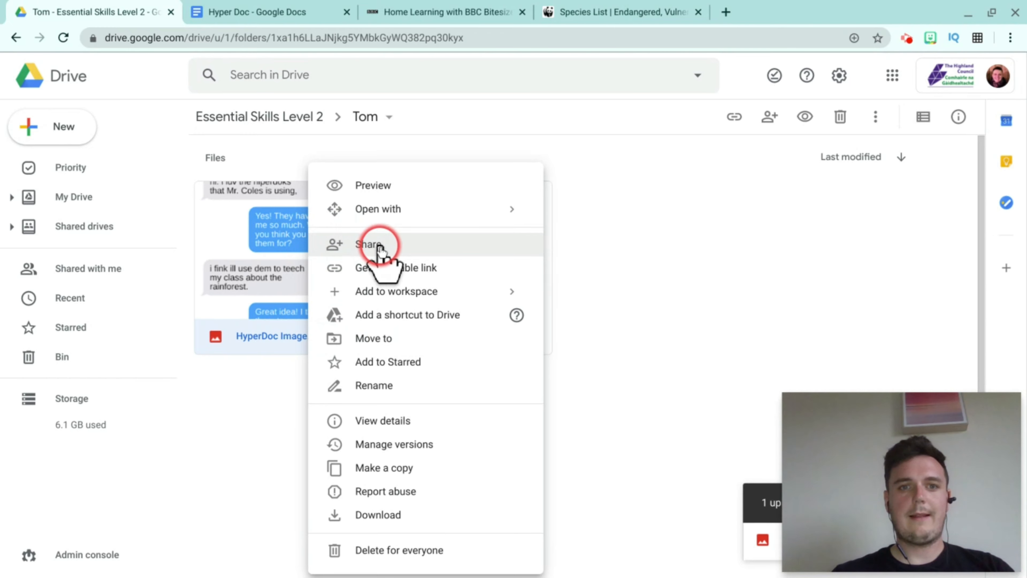
click(396, 267)
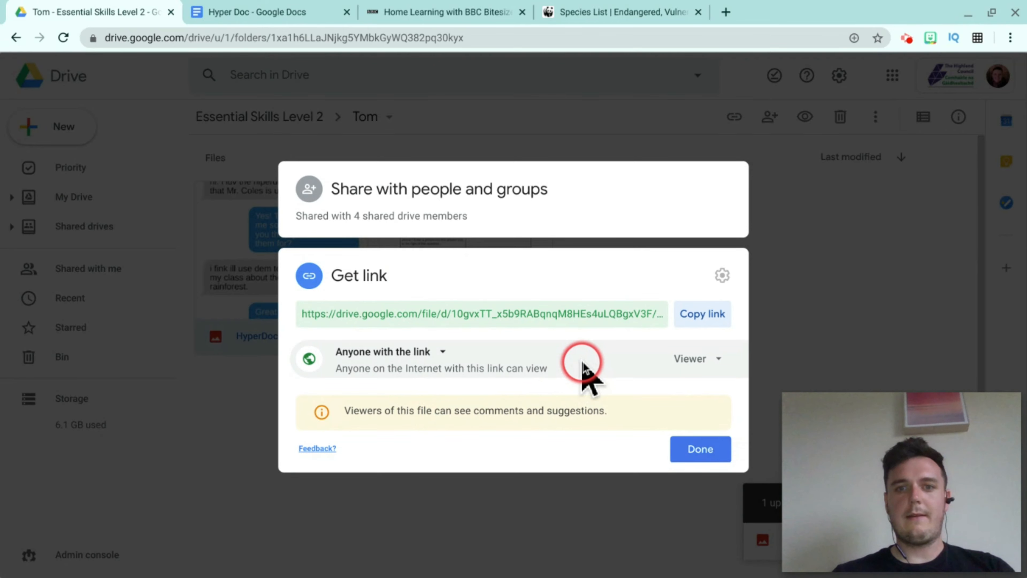
click(716, 332)
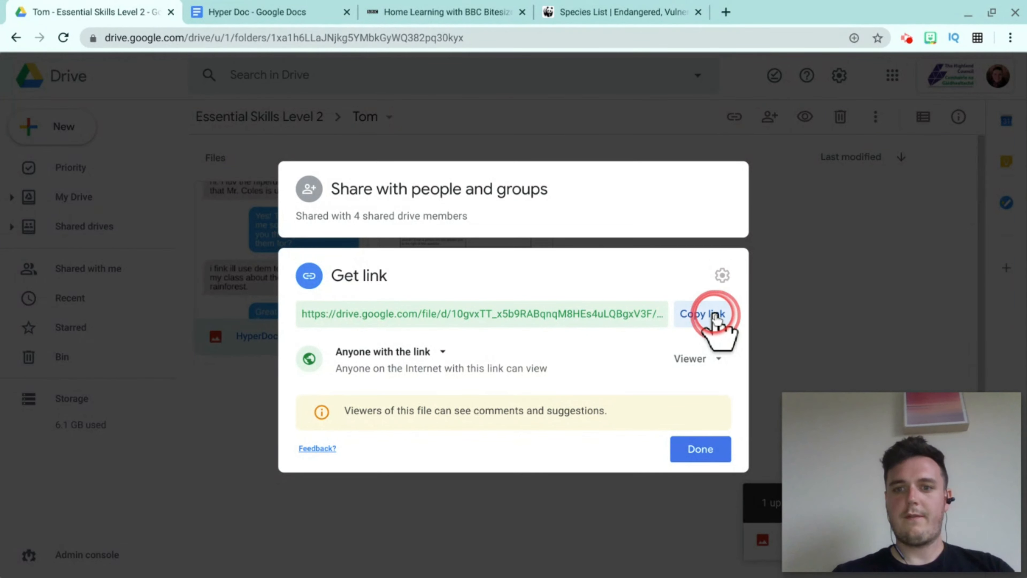
- Back in the Hyper Doc document, link the words "This image" to the copied HyperDoc Image.png address
click(264, 11)
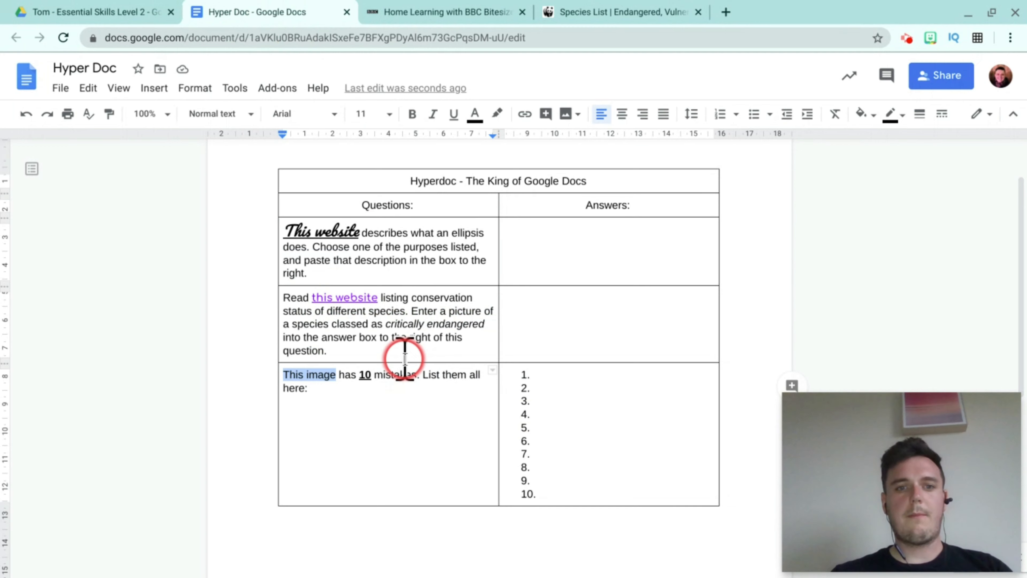
right_click(323, 374)
click(396, 397)
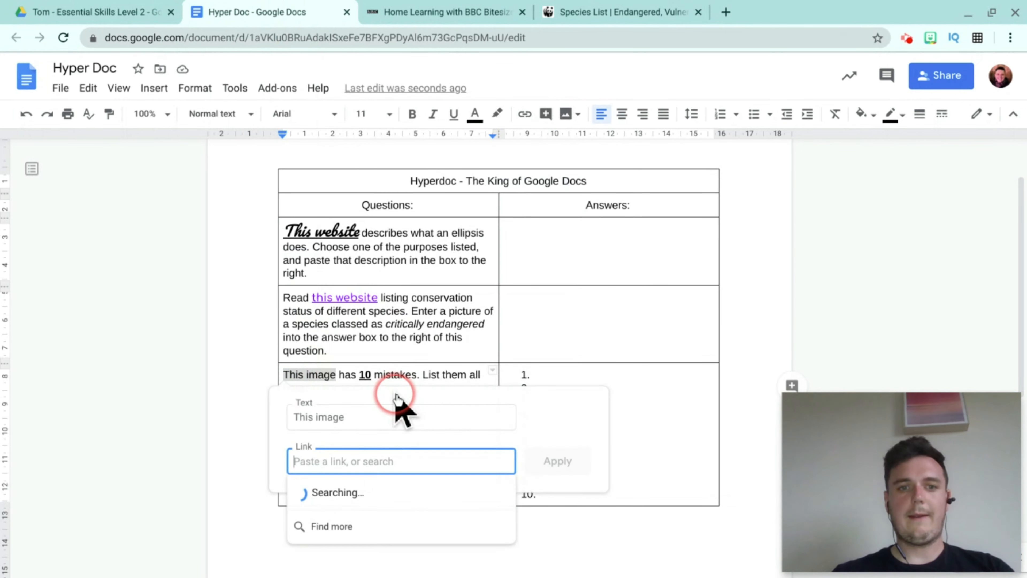
key(ctrl+v)
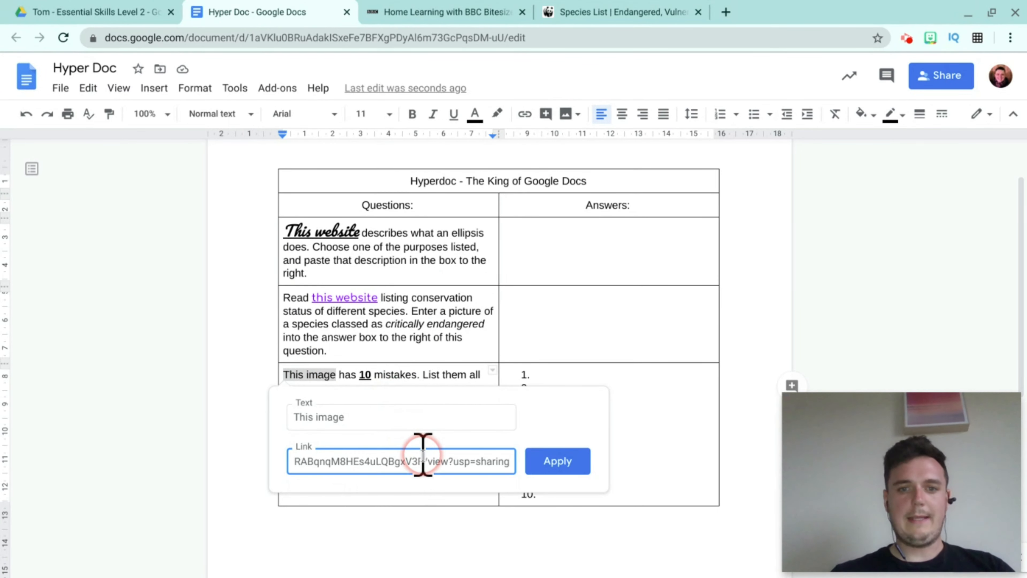
click(558, 463)
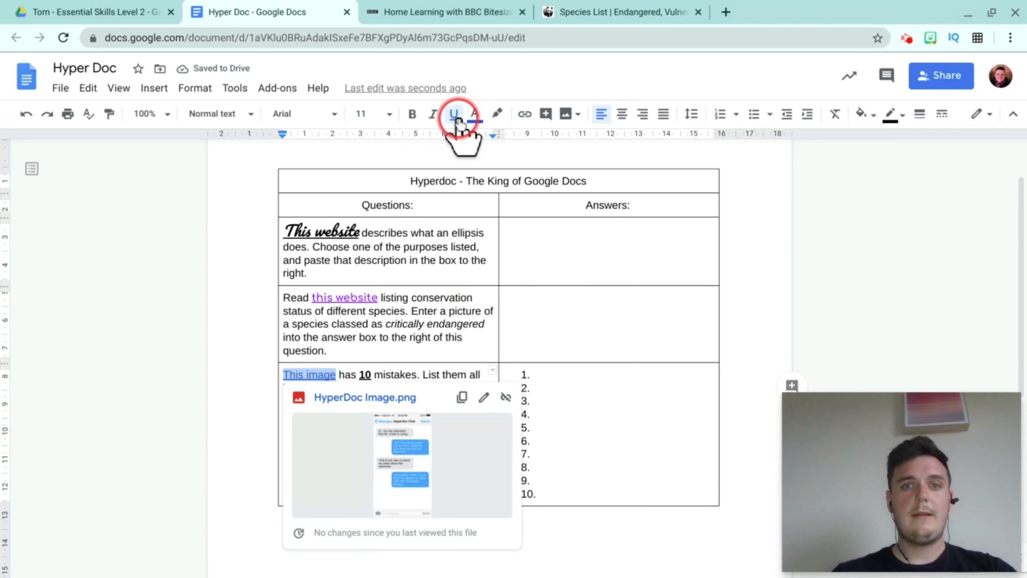
- Color the "This image" link cyan and make it bold and italic
click(476, 114)
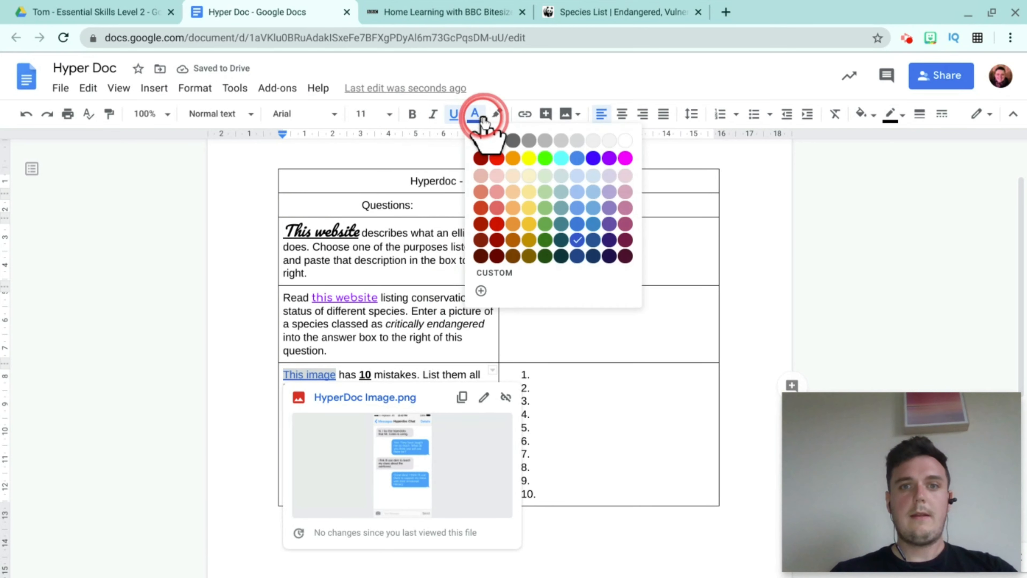
click(561, 158)
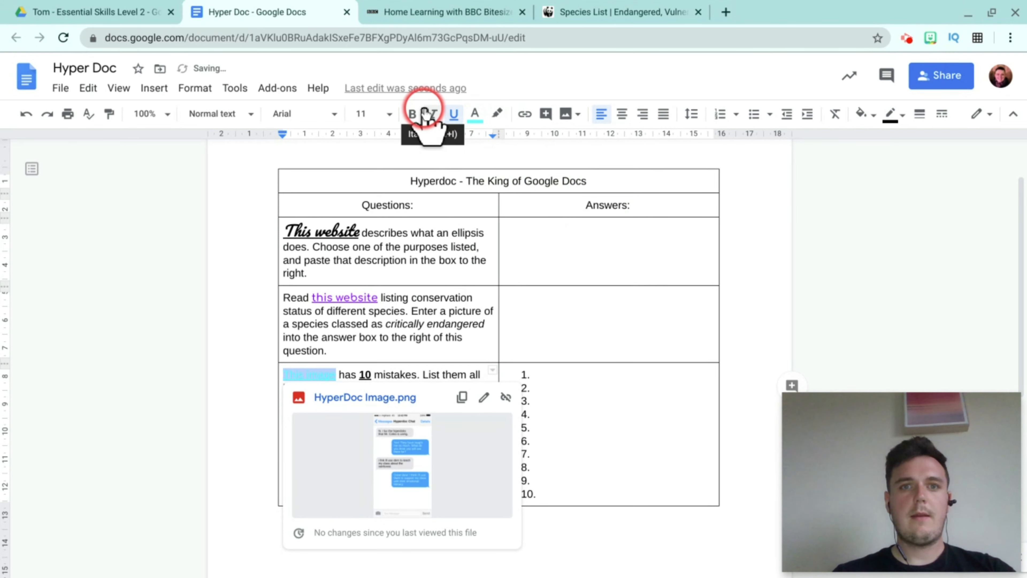
click(412, 115)
click(434, 117)
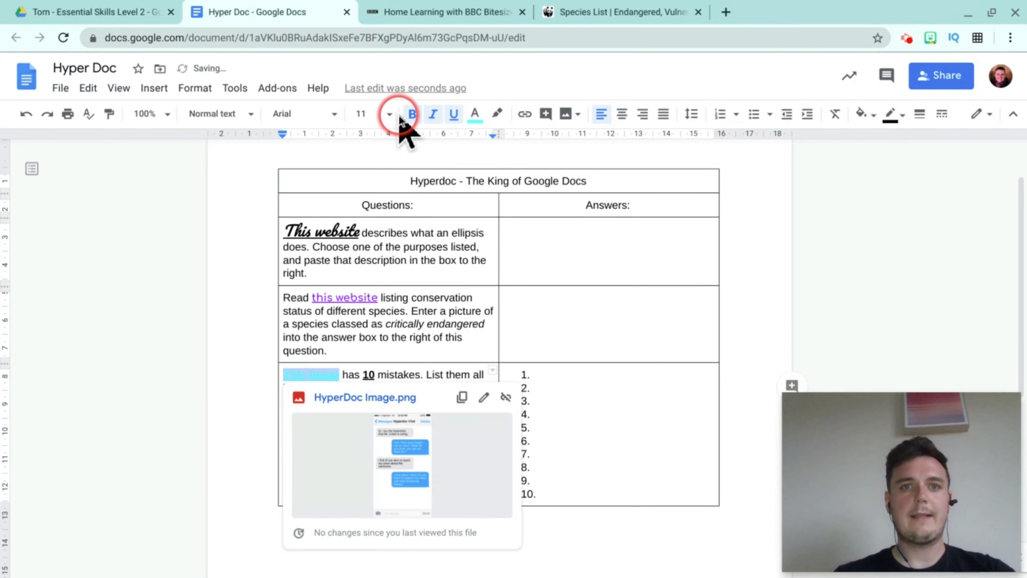
- Set the "This image" link to font size 18 in the Chelsea Market font
click(390, 116)
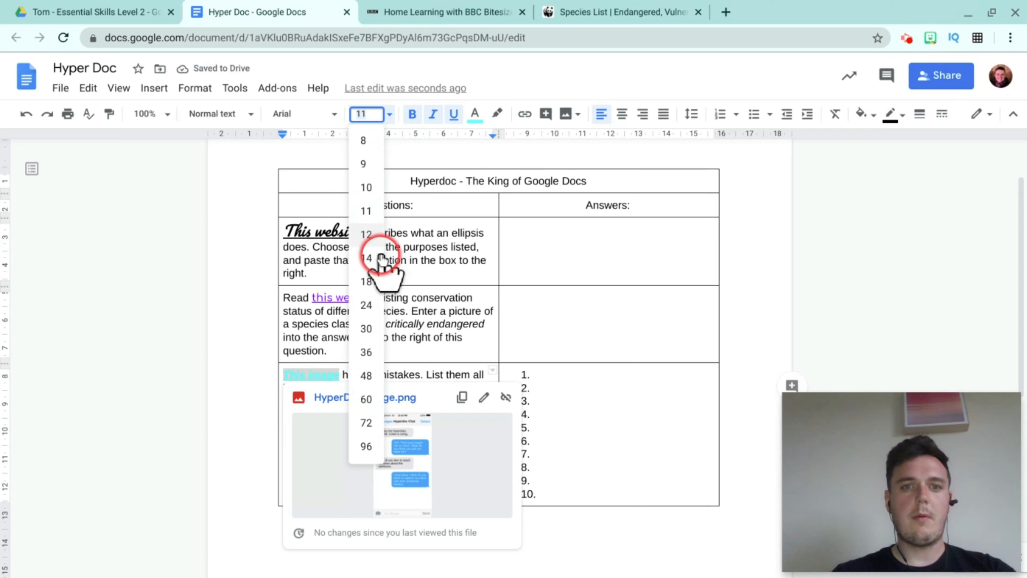
click(368, 281)
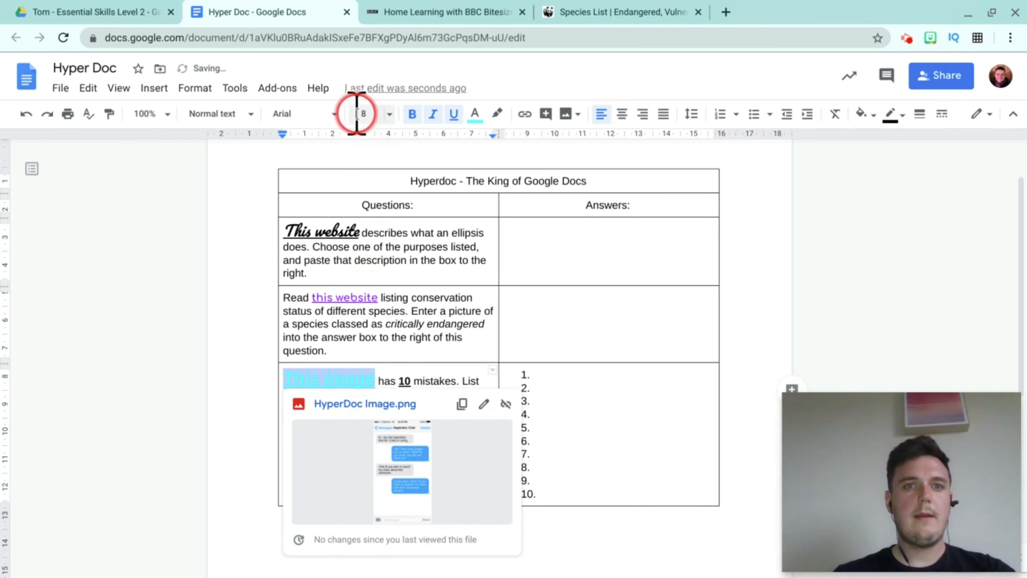
click(333, 115)
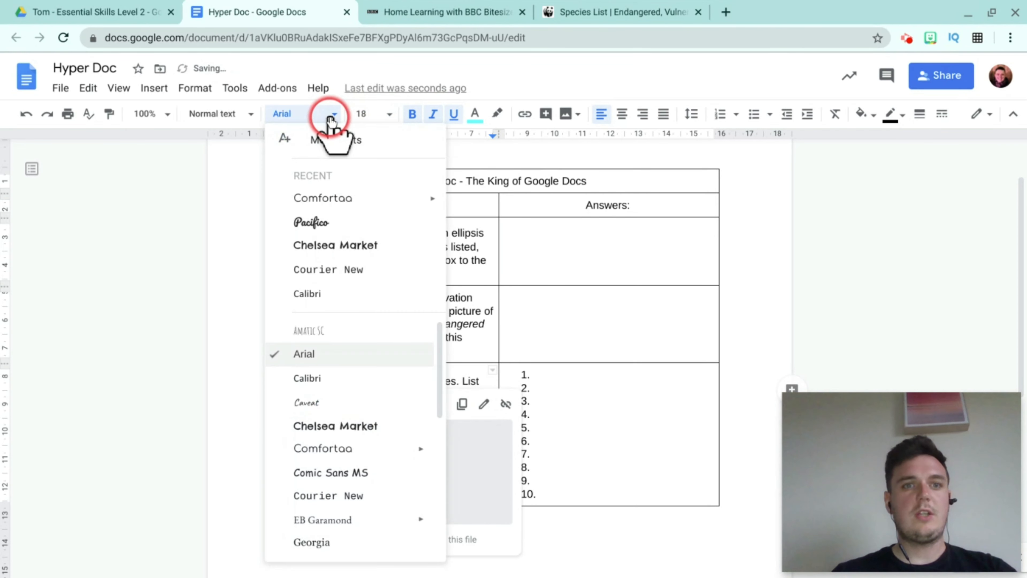
click(350, 254)
click(633, 416)
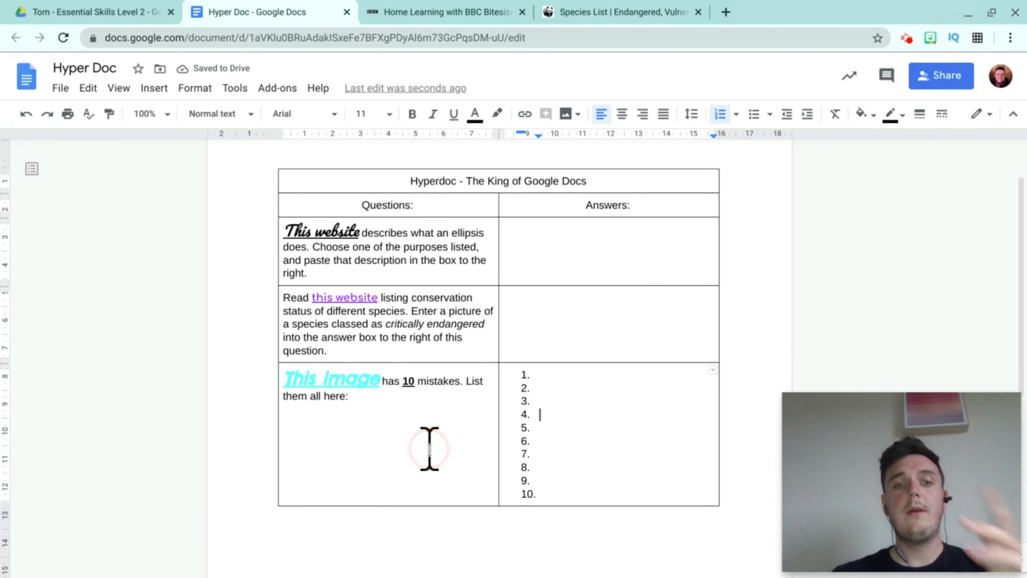
- Open HyperDoc Image.png through the "This image" link to test it
click(371, 375)
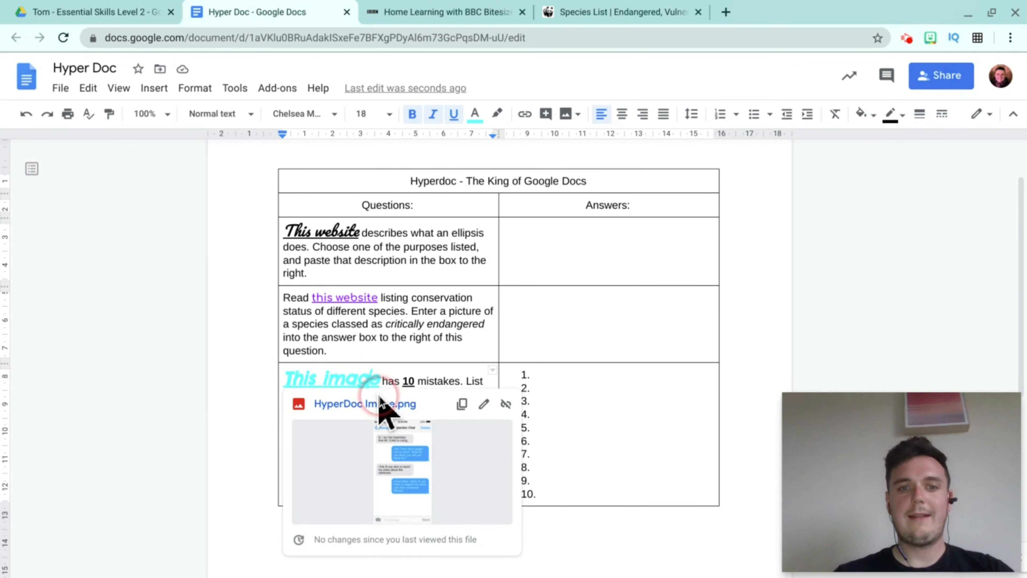
click(382, 403)
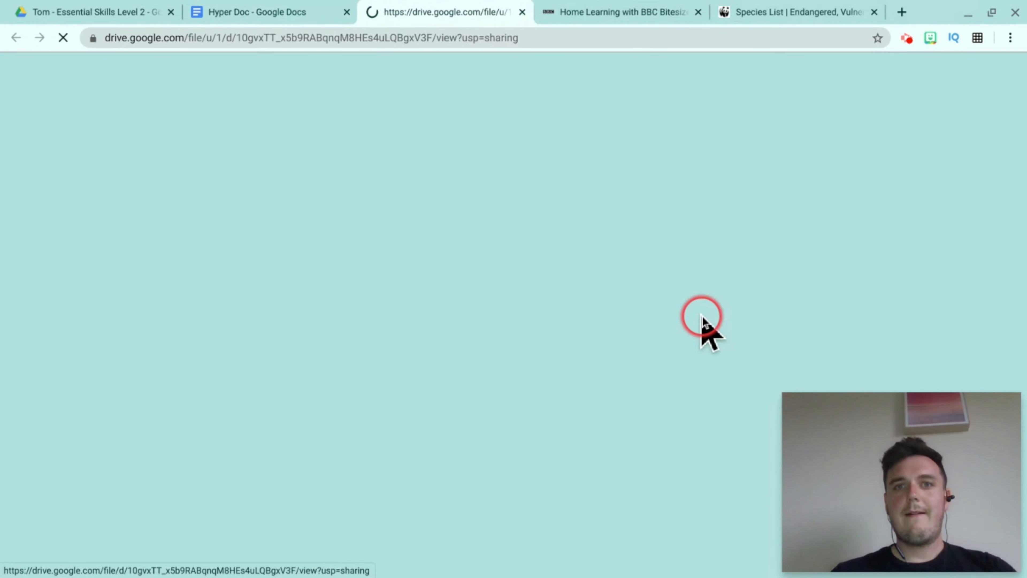